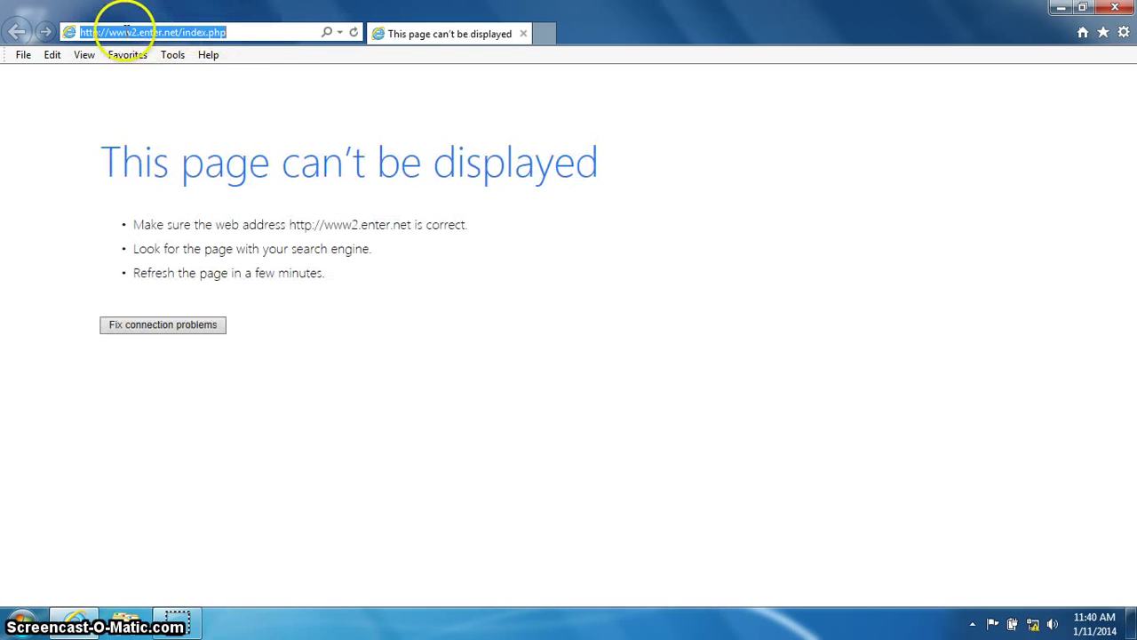
Step: Clear the old www2.enter.net address from the Internet Explorer address bar
key(BackSpace)
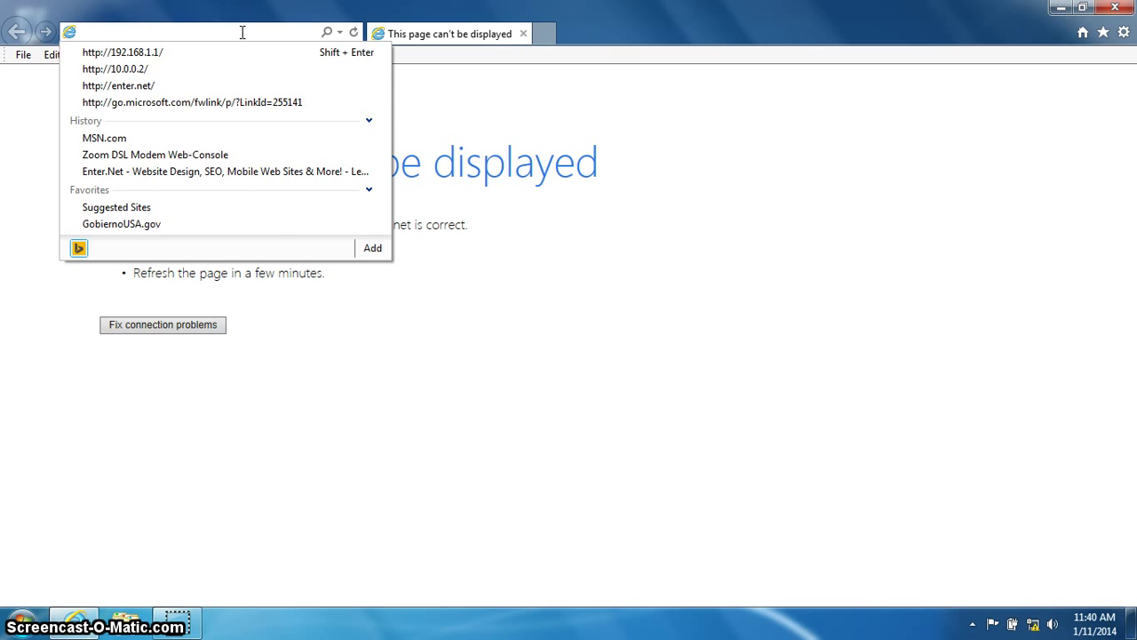
Step: Browse to 192.168.1.1 to reach the DSL Router's Windows Security sign-in prompt
text(1)
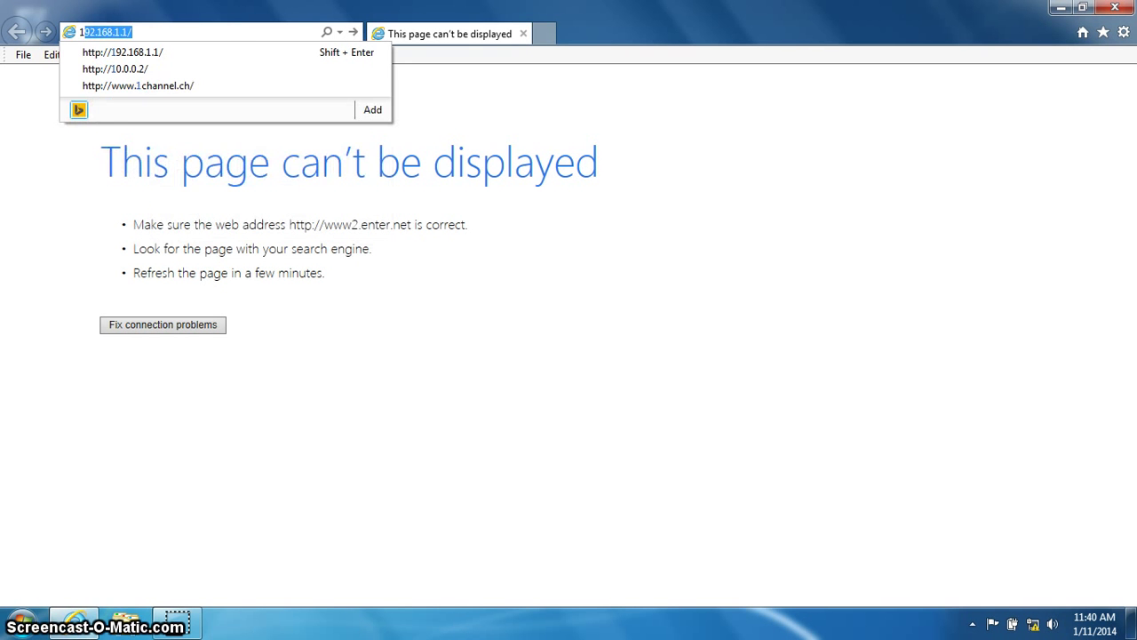
text(92)
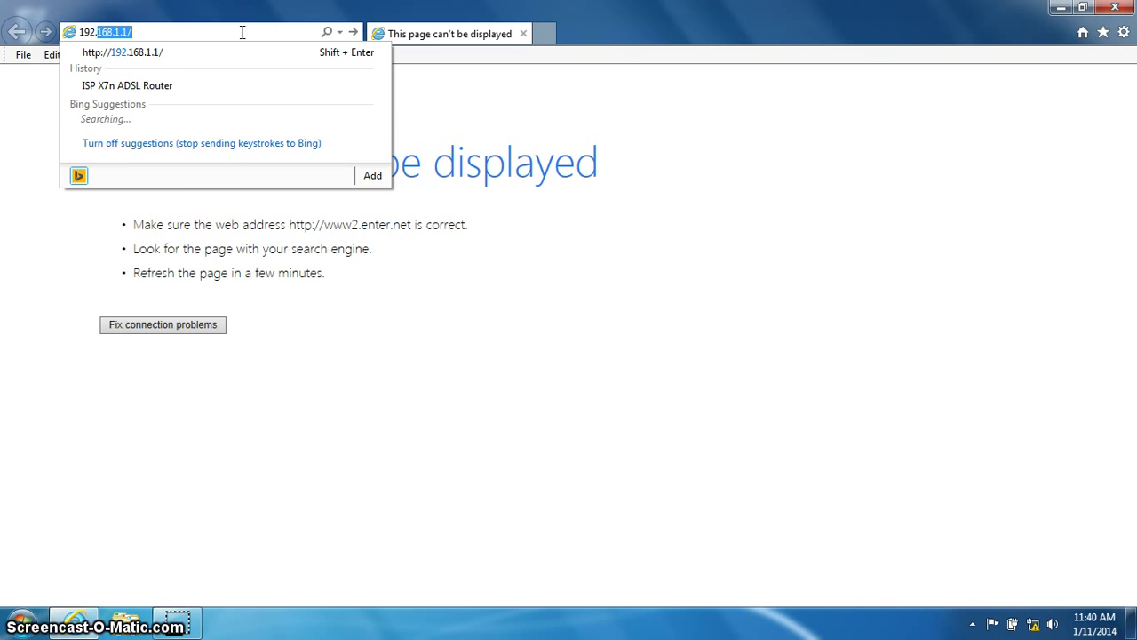
text(.1)
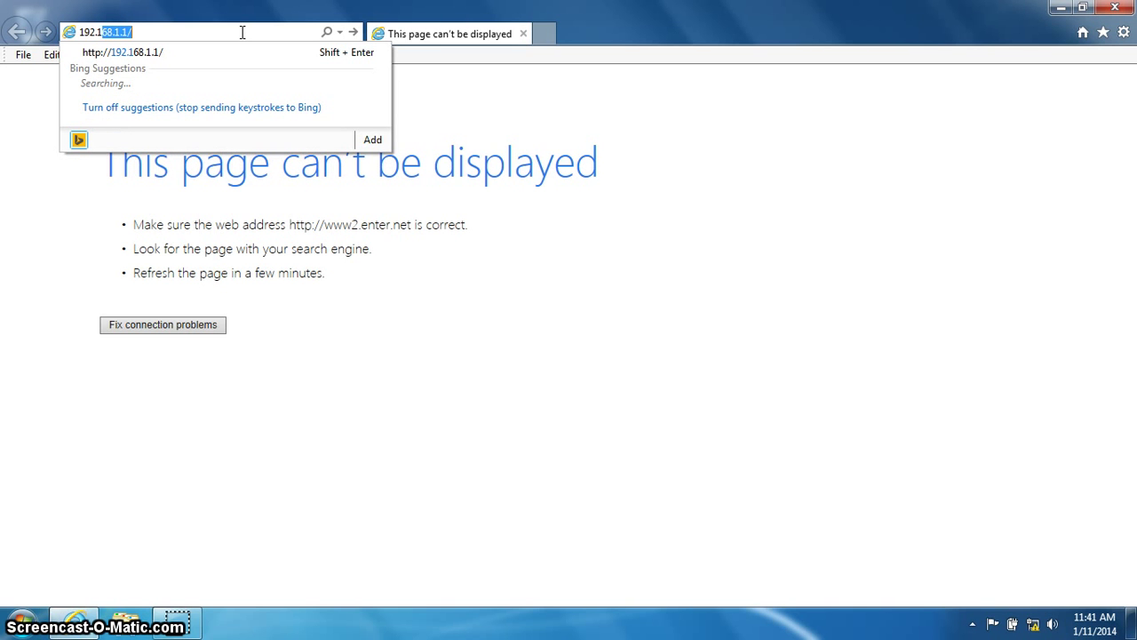
text(68.1.1)
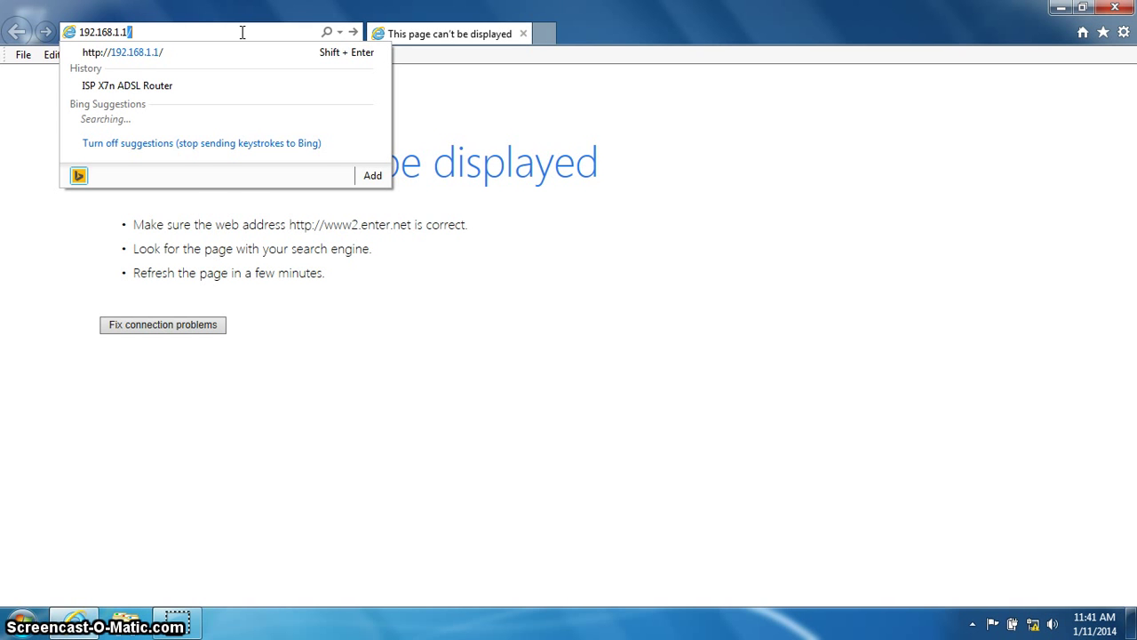
key(Return)
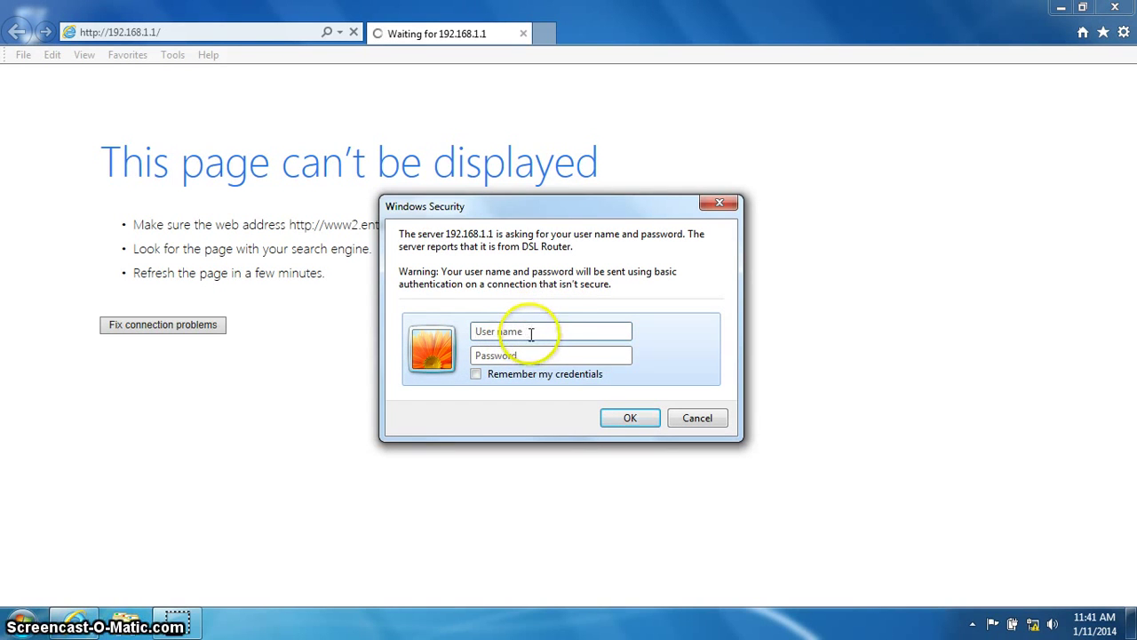
Step: Log in with the router administrator's user name and password to open Basic Setup
click(537, 330)
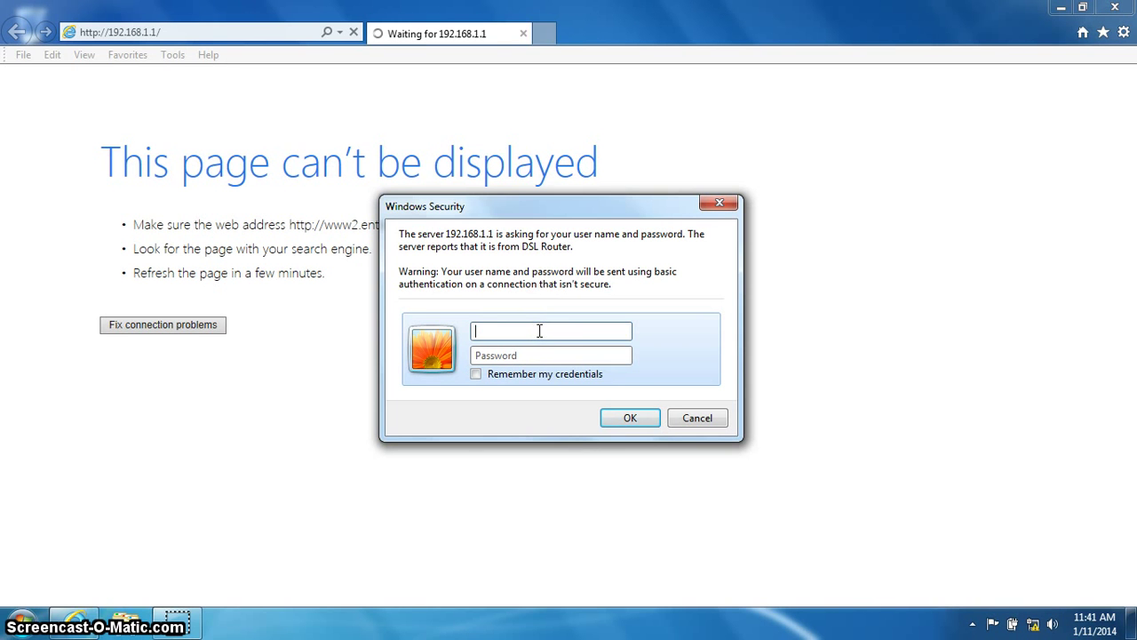
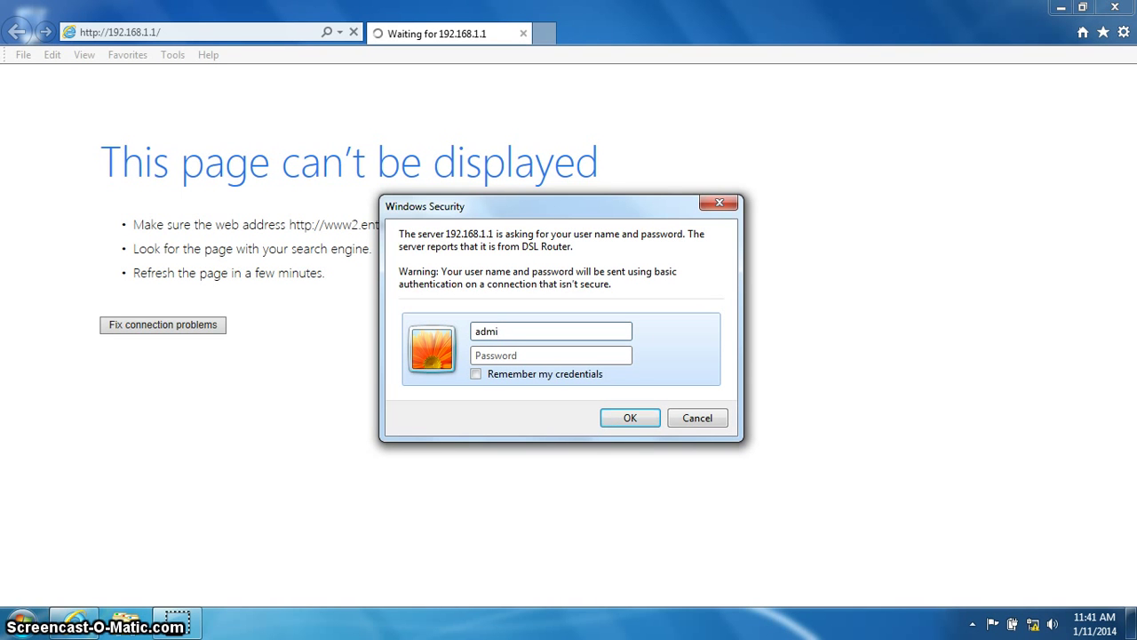
click(551, 354)
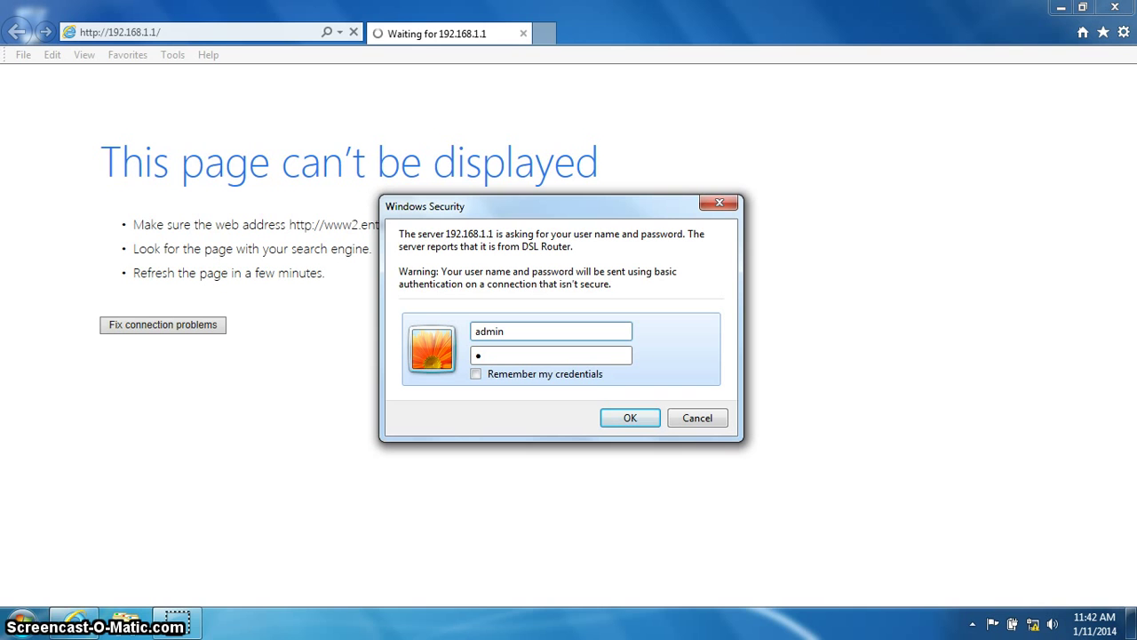
click(628, 425)
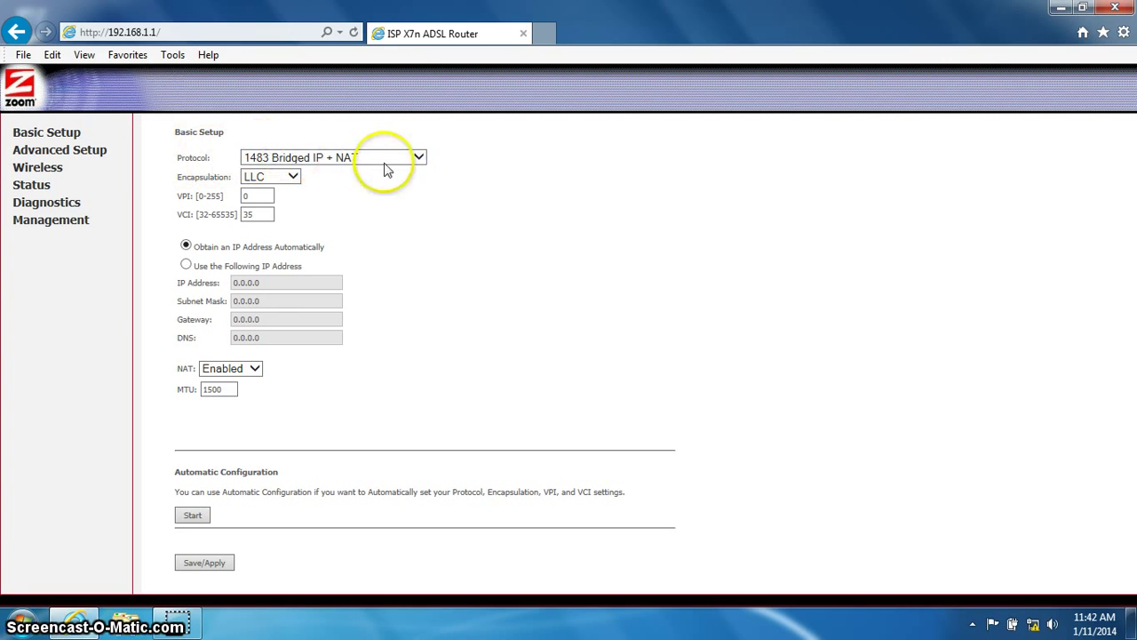
Step: Change the protocol from 1483 Bridged IP + NAT to PPPoE
click(346, 164)
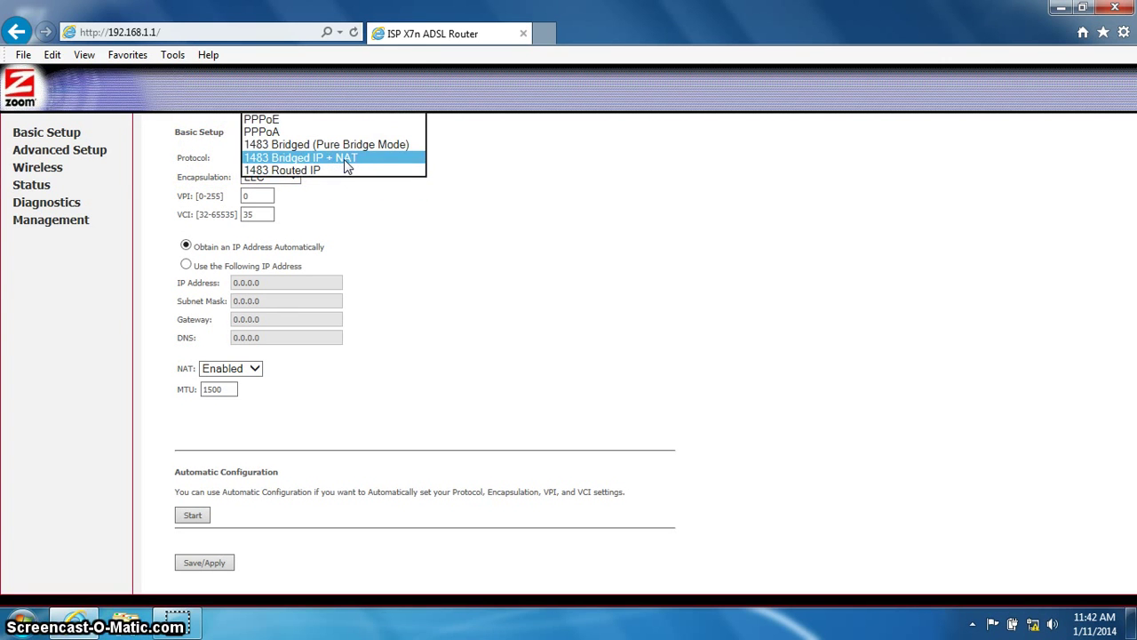
click(267, 120)
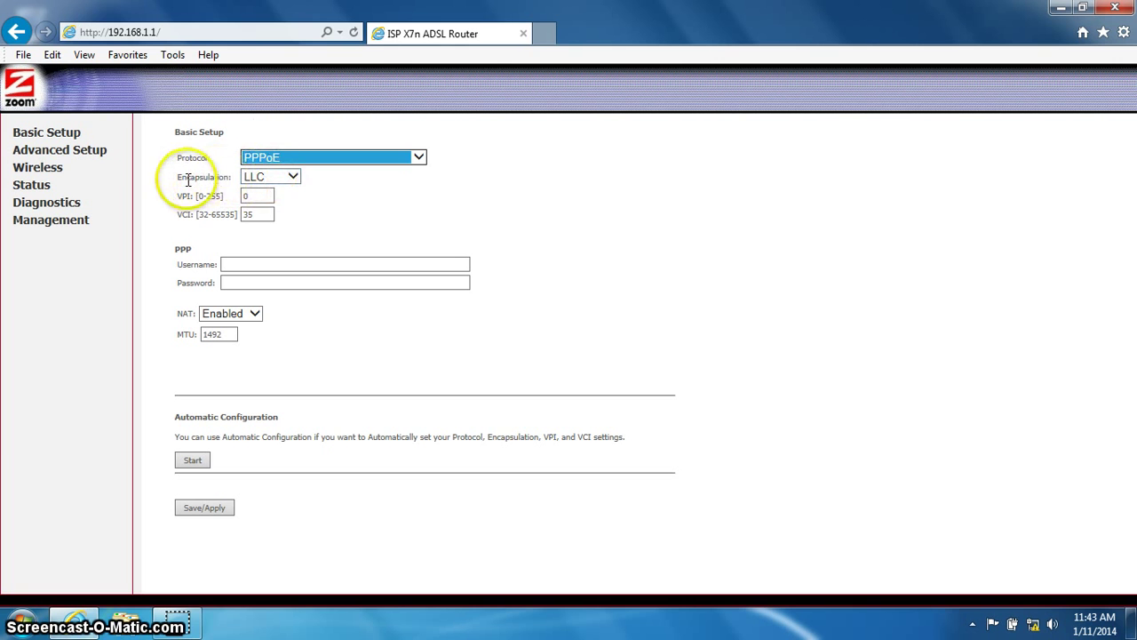
Step: Keep LLC encapsulation and verify VPI stays 0 and VCI is 35
click(270, 178)
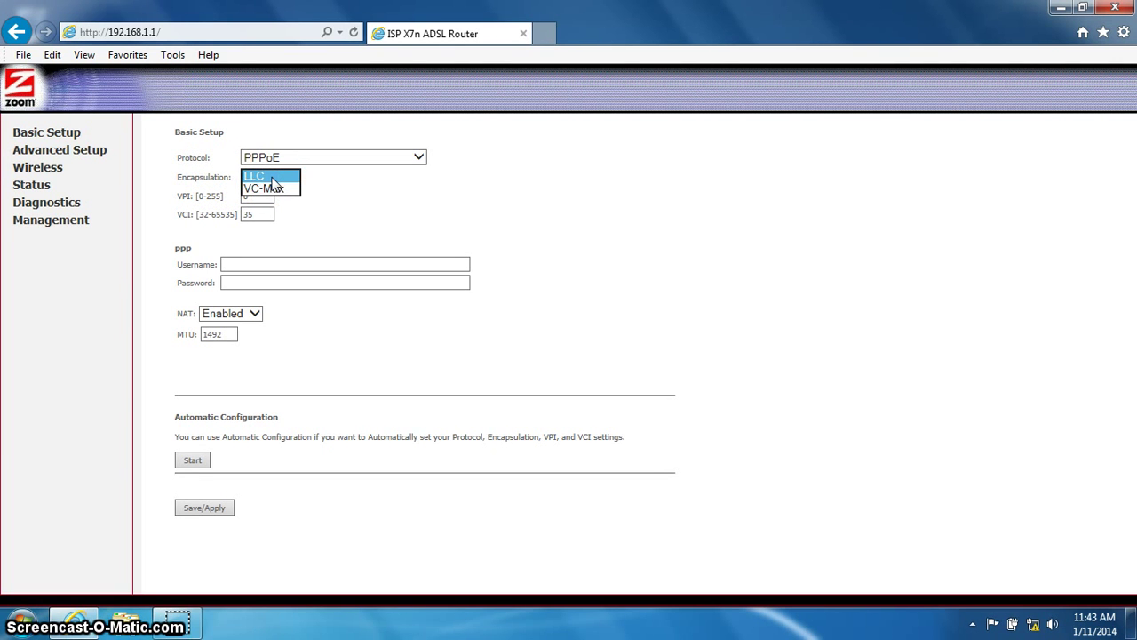
click(271, 179)
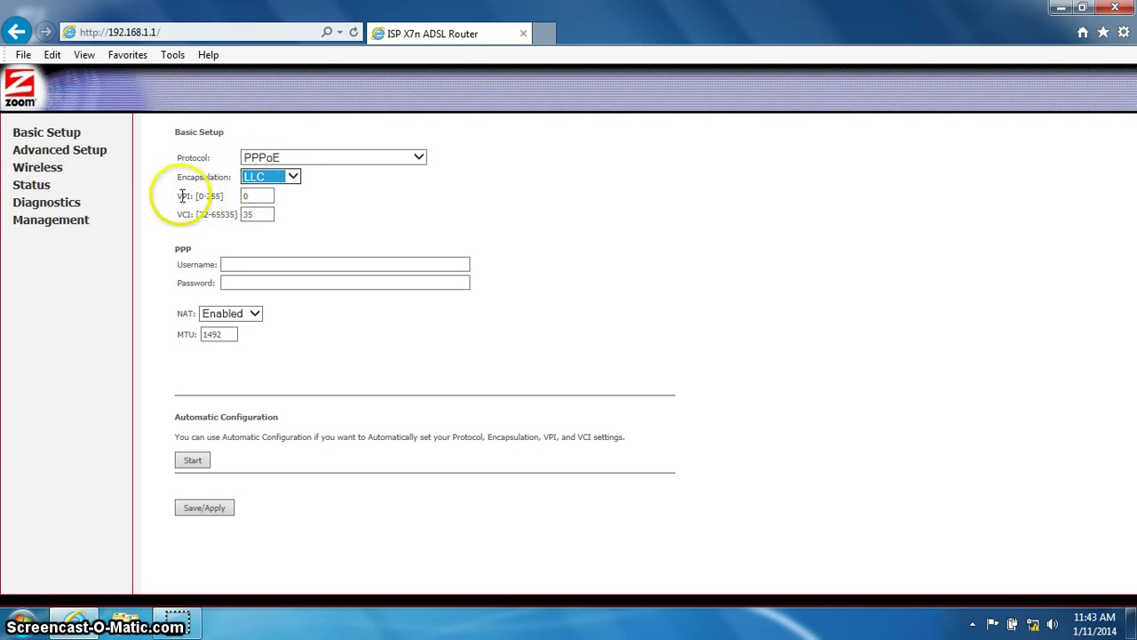
double_click(250, 195)
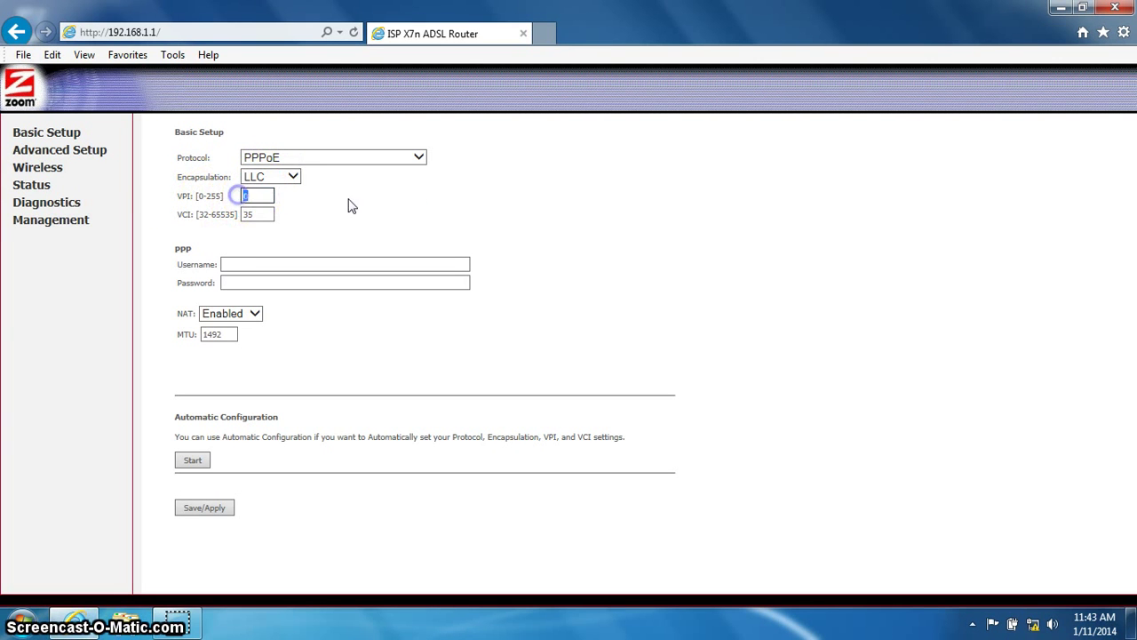
click(399, 187)
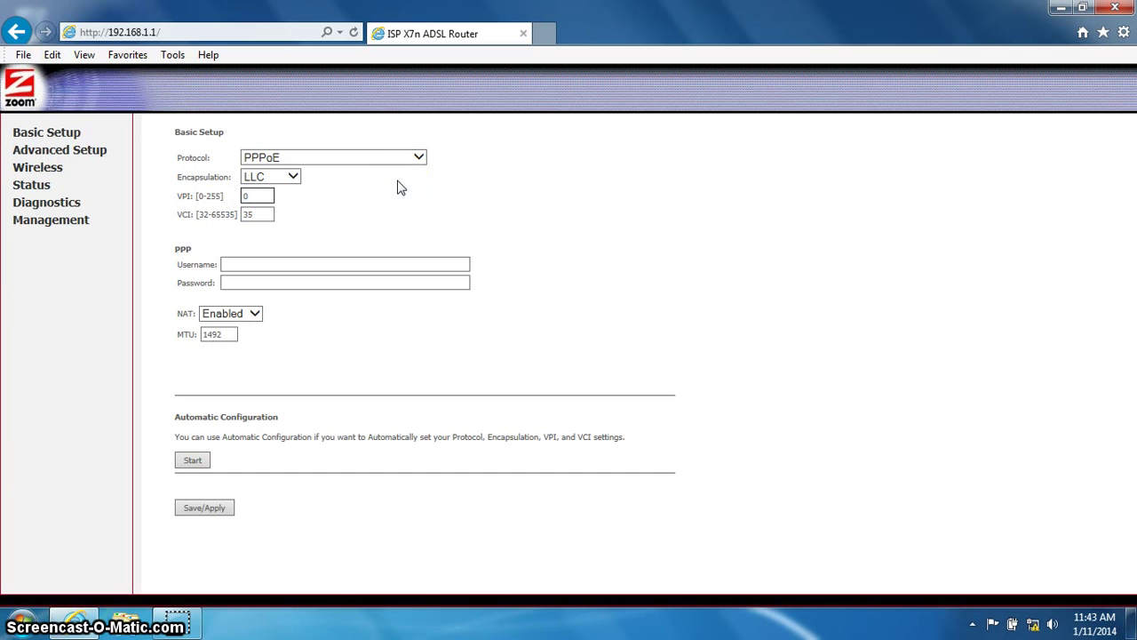
click(253, 196)
click(272, 196)
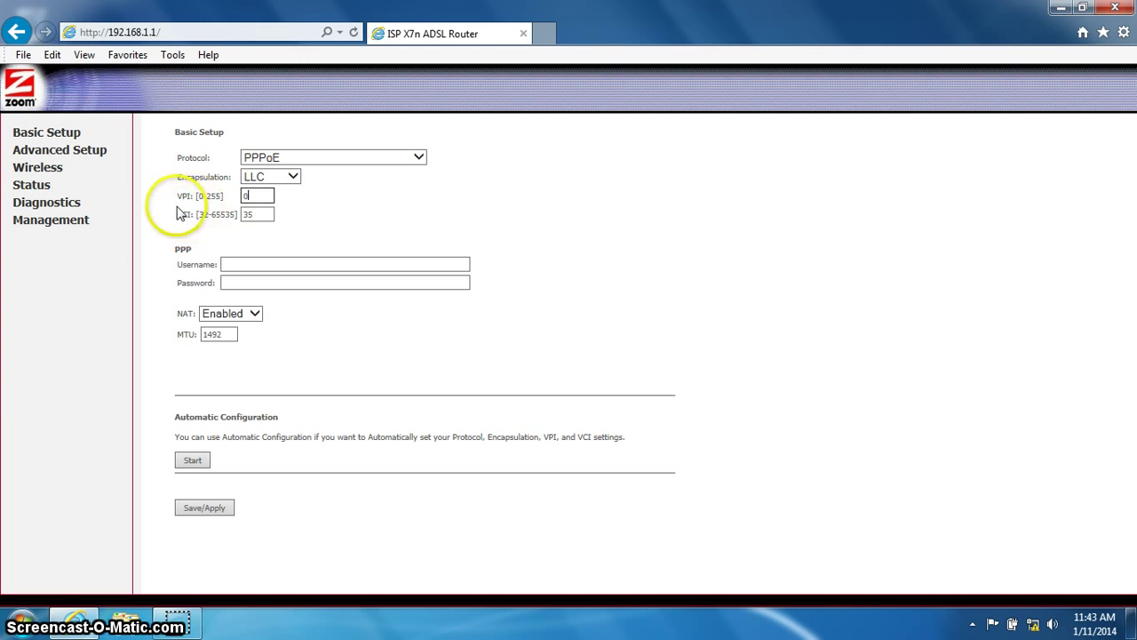
drag(272, 214, 233, 214)
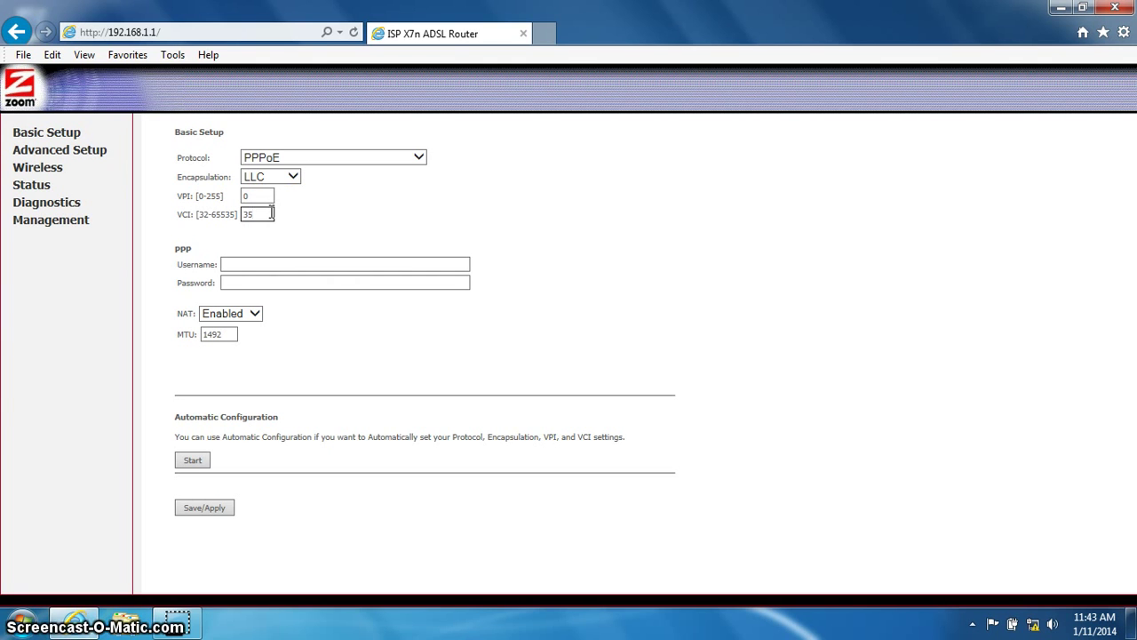
drag(270, 213, 254, 250)
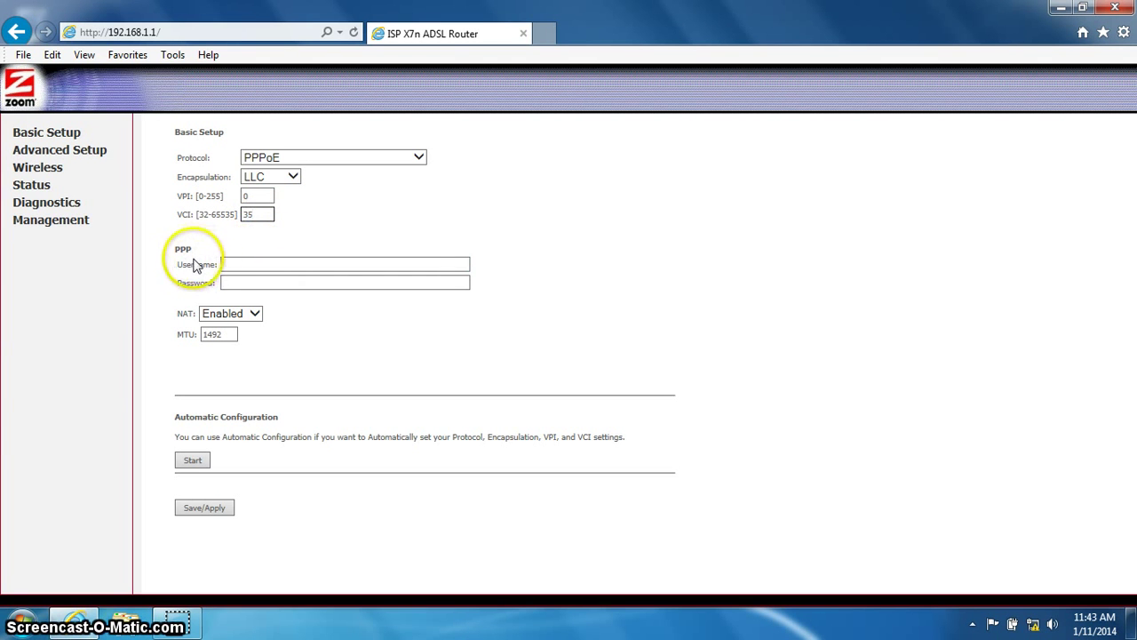
Step: Enter the ISP account's login name in the PPP Username field
click(226, 265)
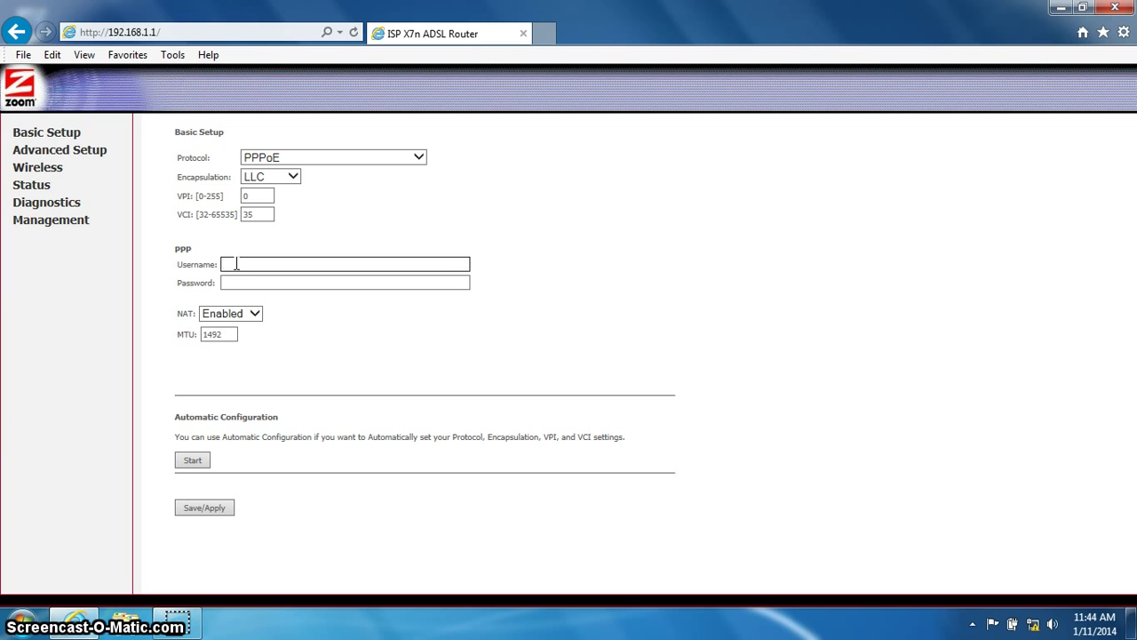
click(235, 264)
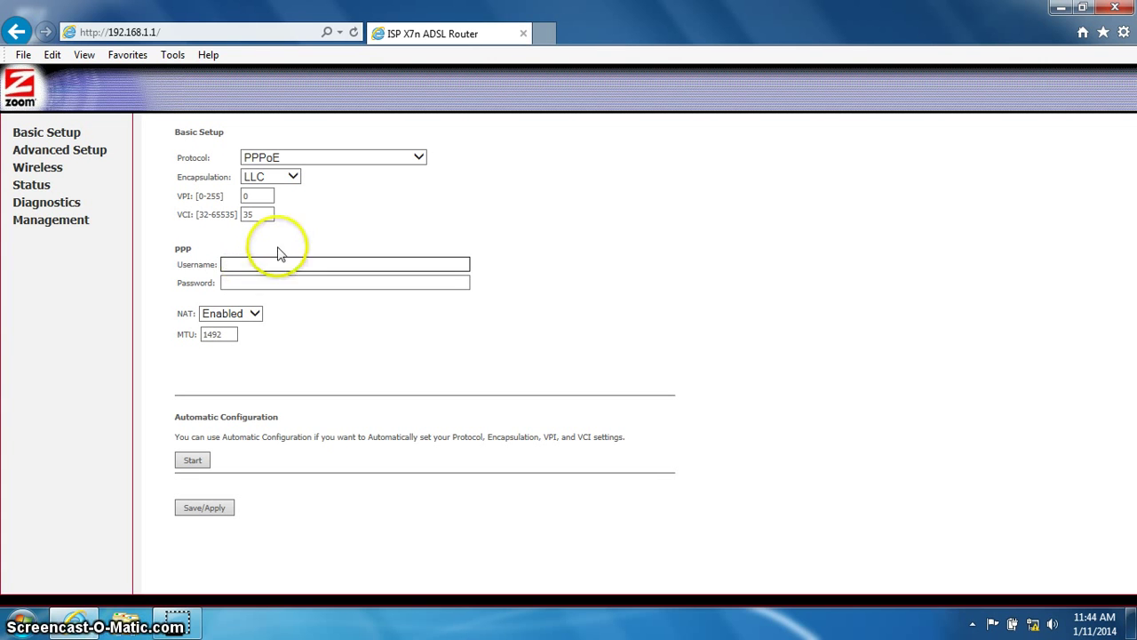
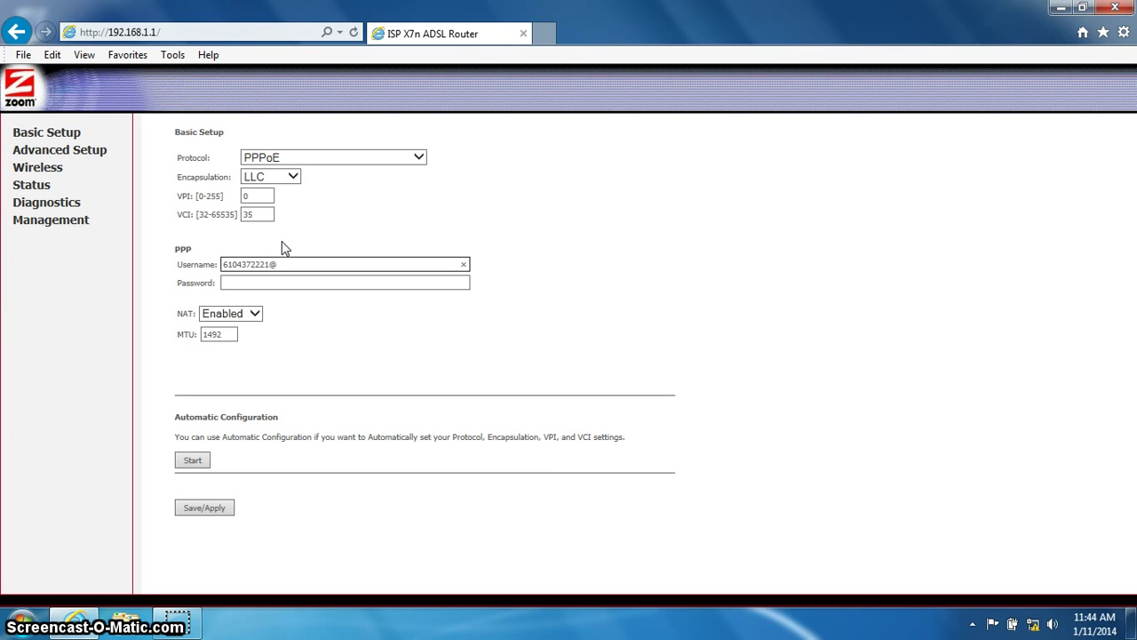
Step: Start typing the account password into the PPP Password field
click(258, 283)
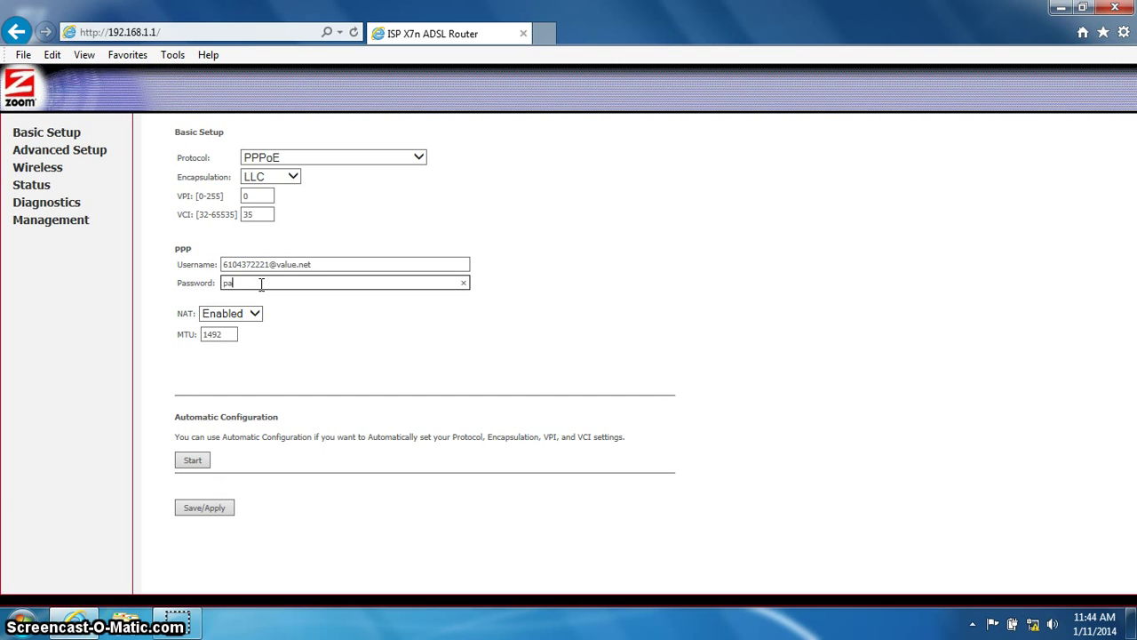
click(273, 284)
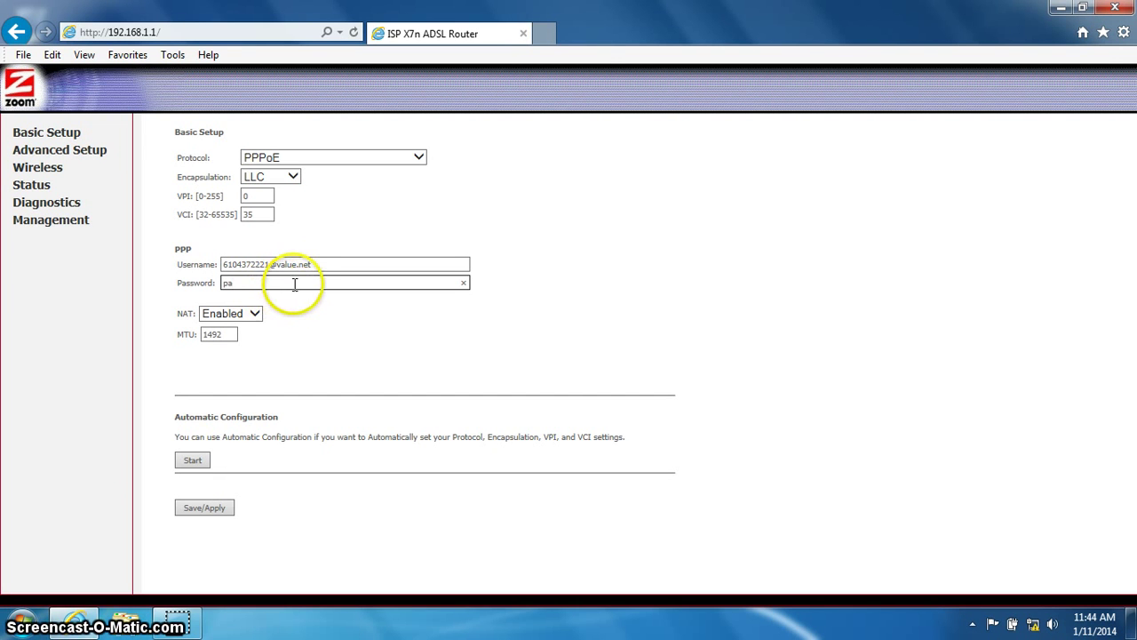
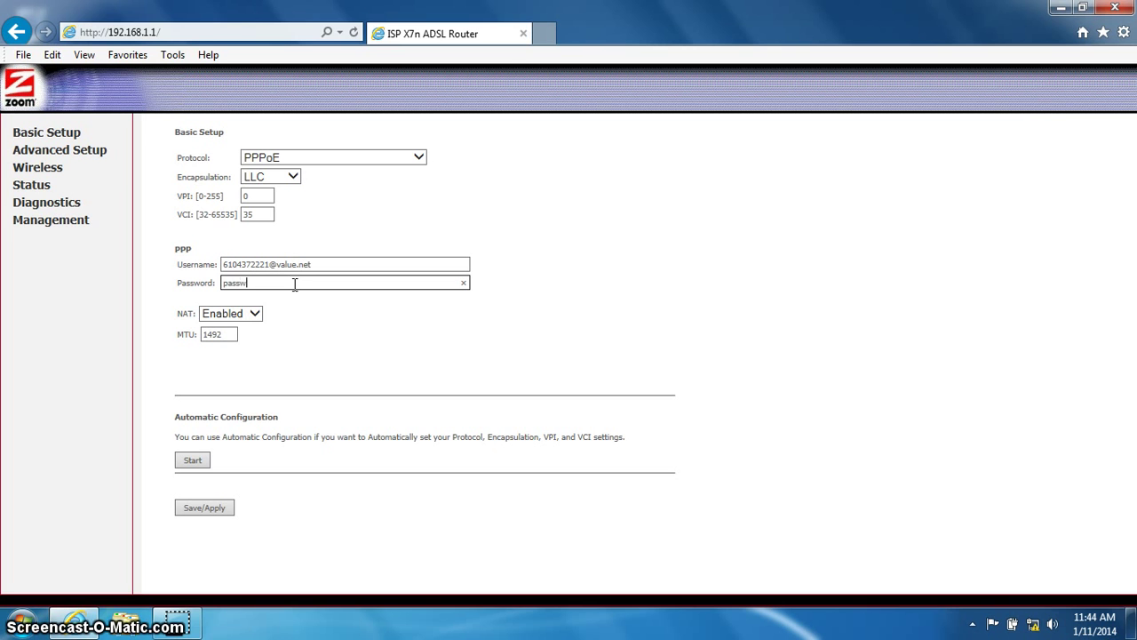